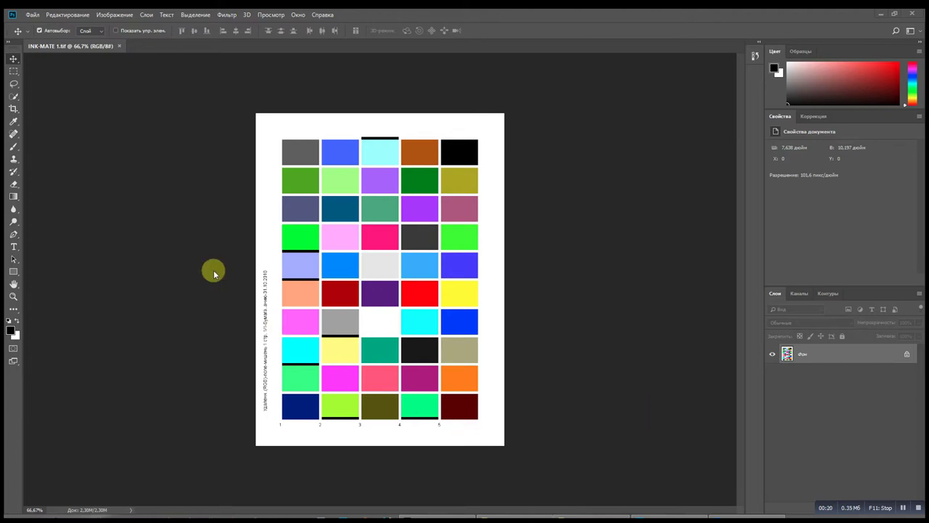
Open the print settings for INK-MATE 1.tif and select the EPSON L1800 Series as the printer
click(33, 14)
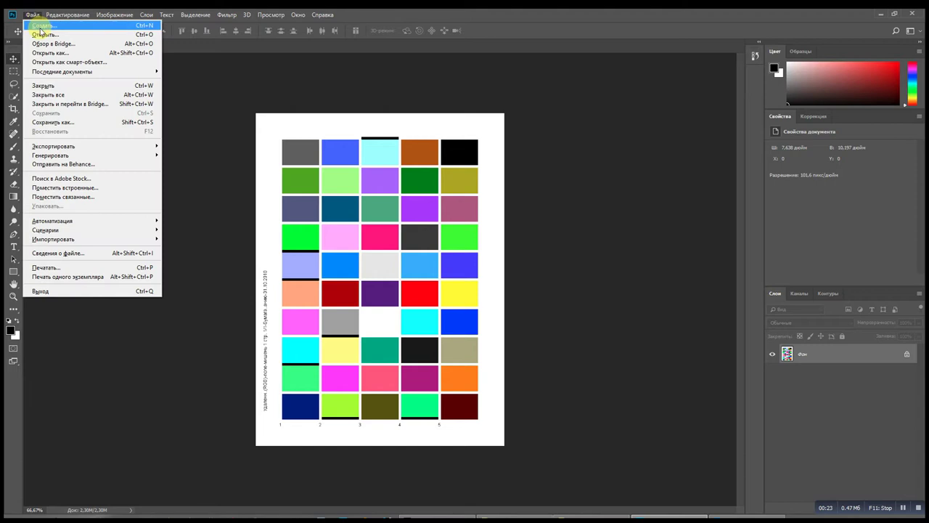
click(63, 268)
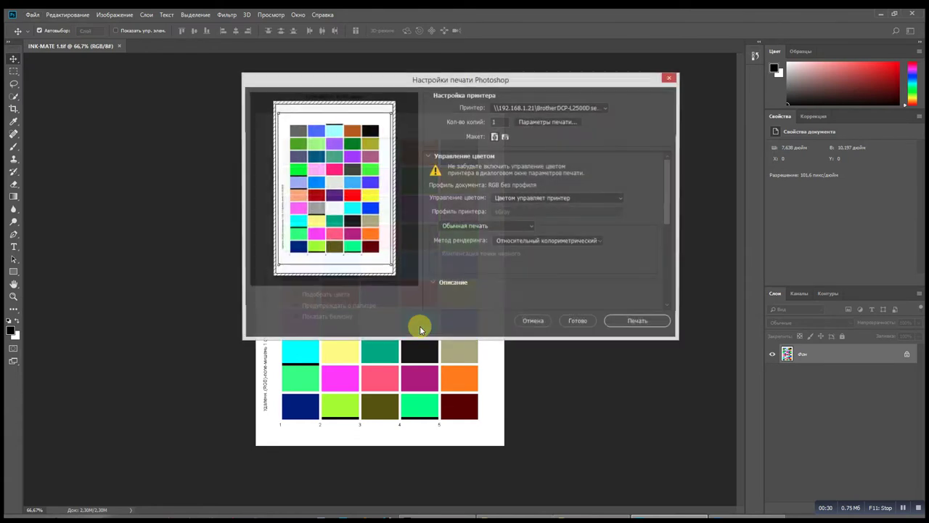
click(594, 109)
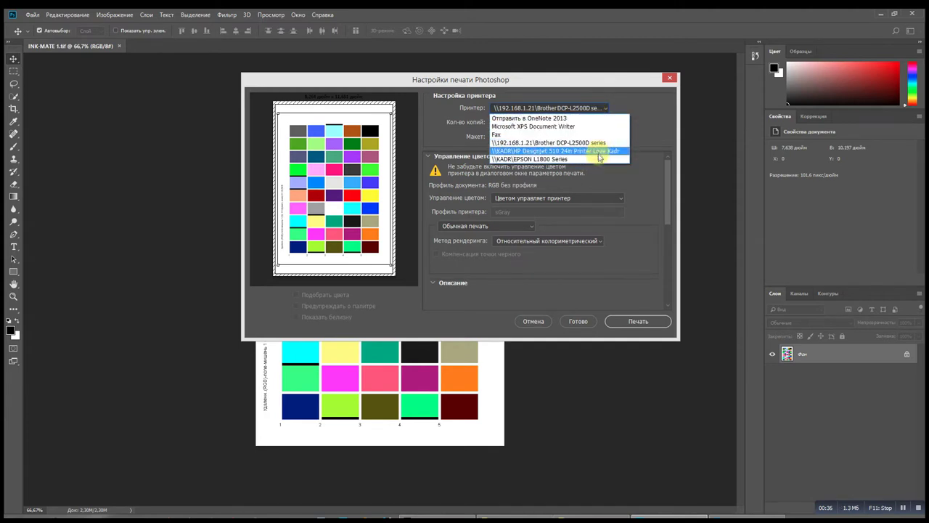
click(598, 160)
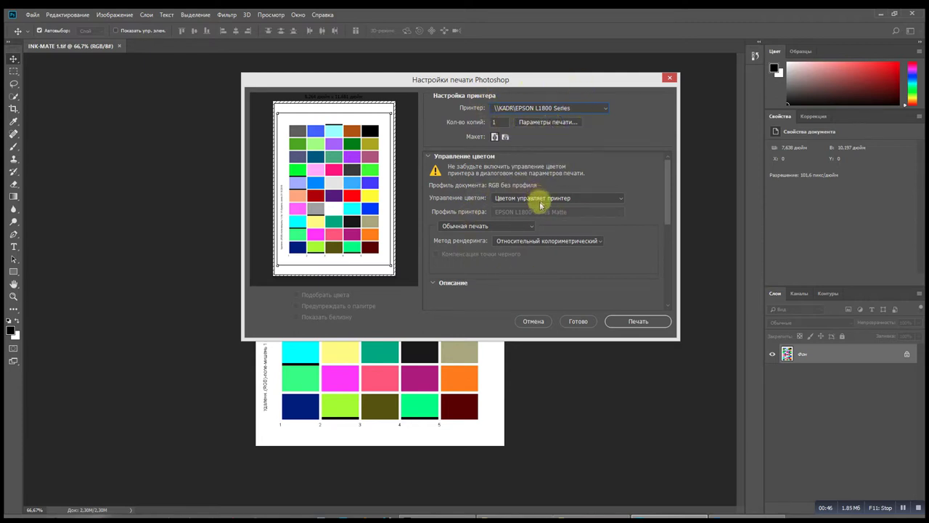
In the printer properties, set the paper type to Epson Ultra Glossy and the quality to Высокий, with print preview (Просмотр) enabled
click(537, 124)
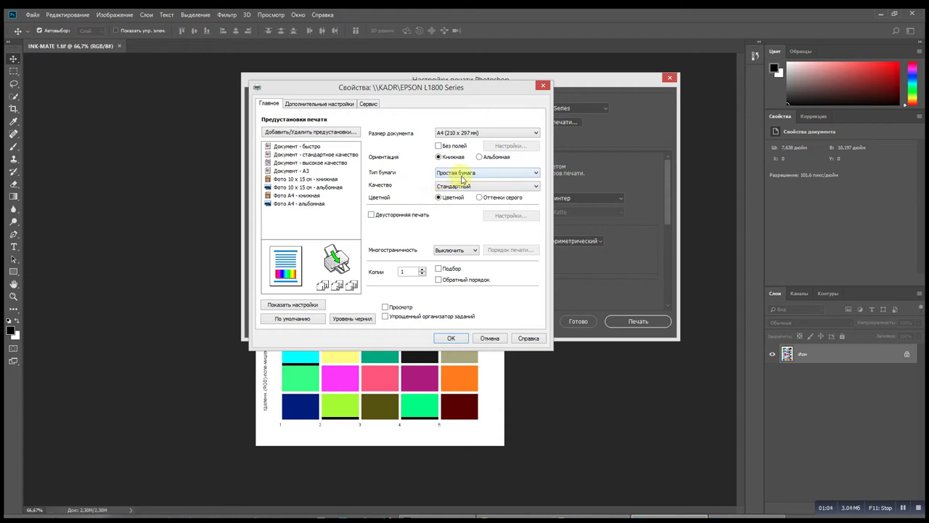
click(462, 180)
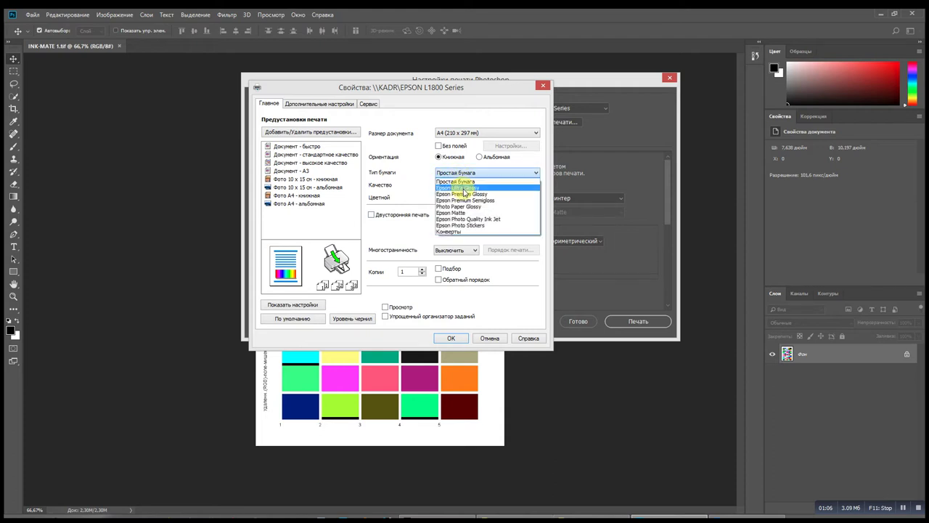
click(463, 188)
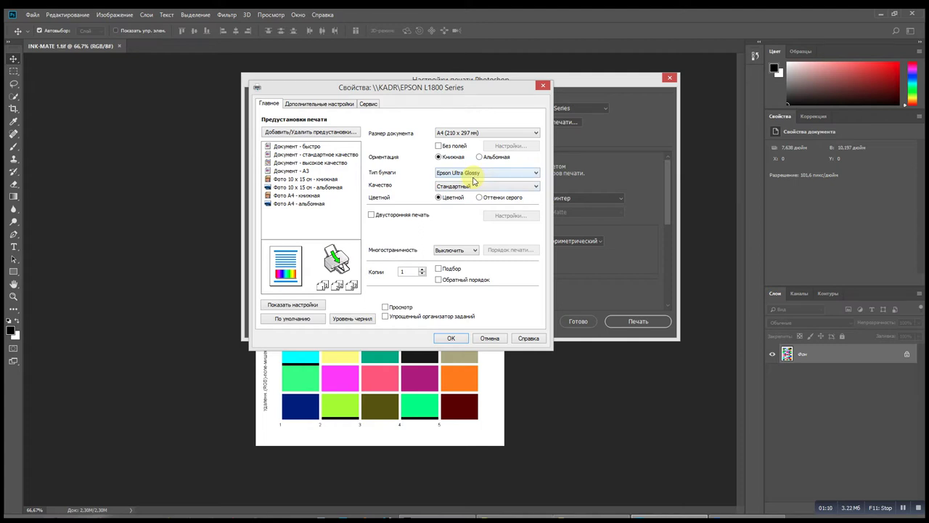
click(471, 175)
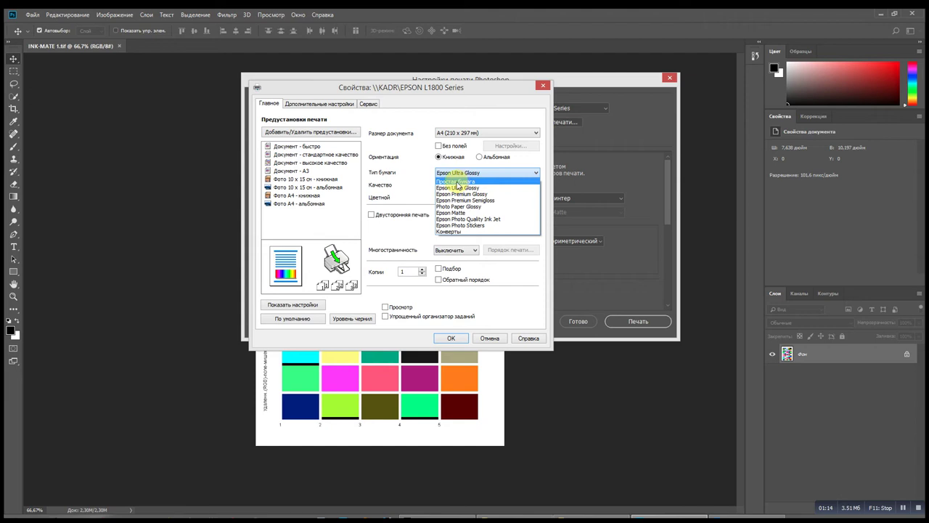
click(460, 187)
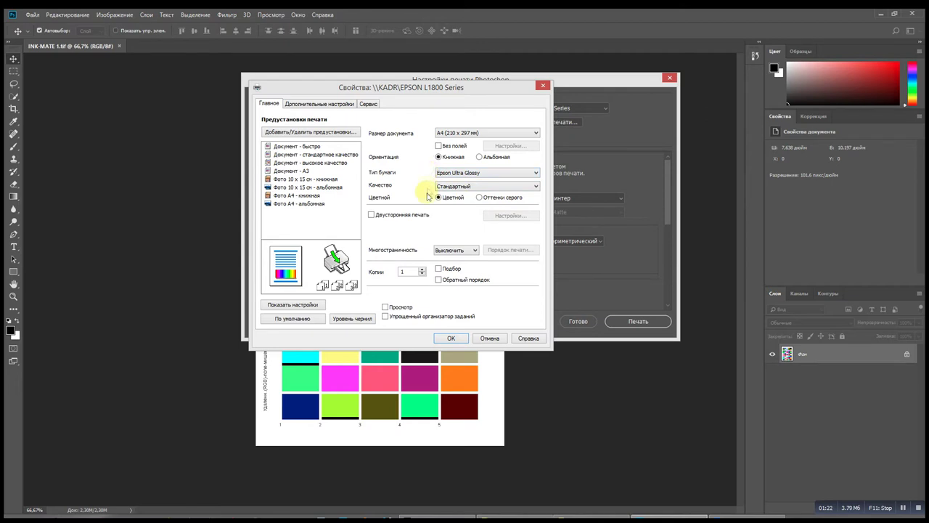
click(453, 187)
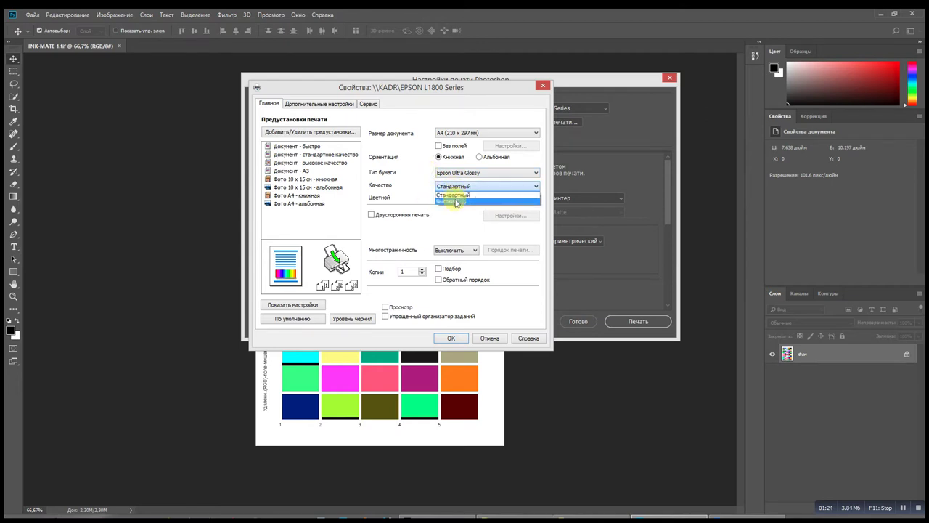
click(455, 202)
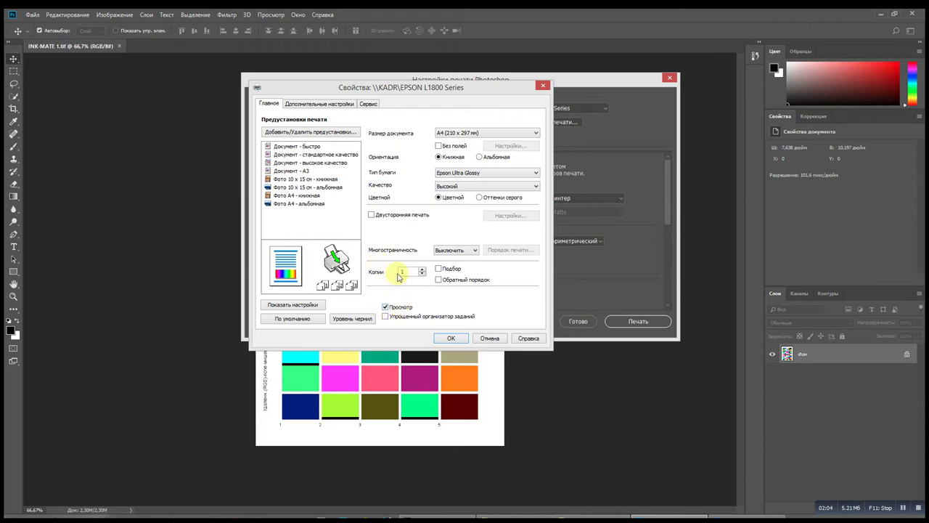
Set the driver's custom colour correction to Без выравнивания цветов, disable Высокая скорость, and accept the printer properties
click(323, 105)
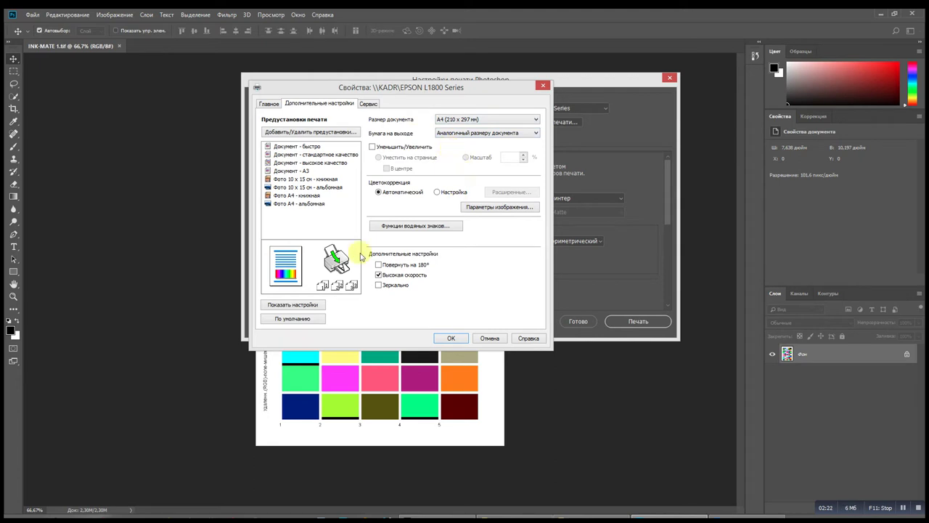
click(438, 192)
click(511, 193)
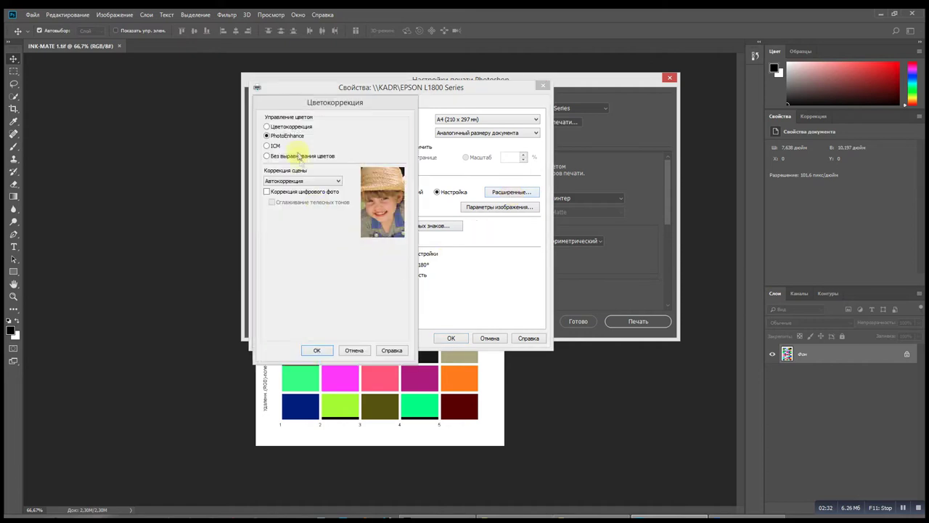
click(267, 156)
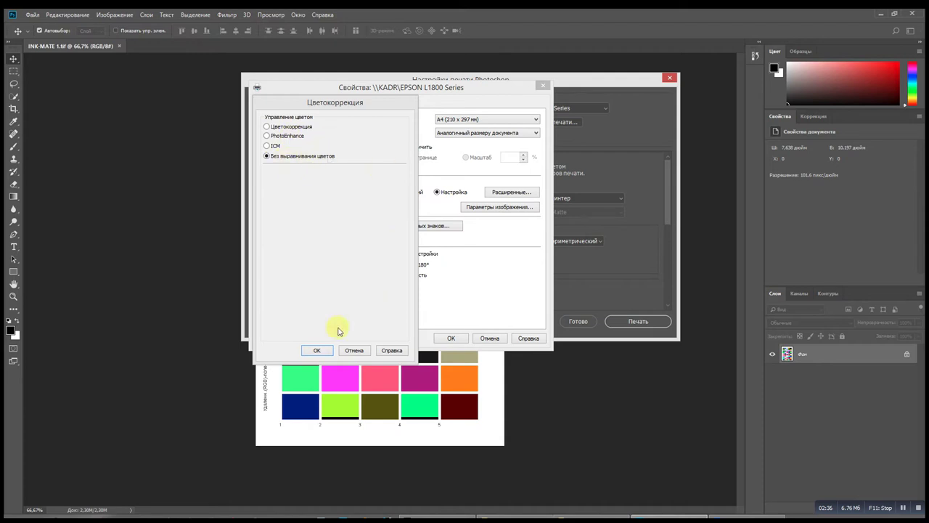
click(315, 351)
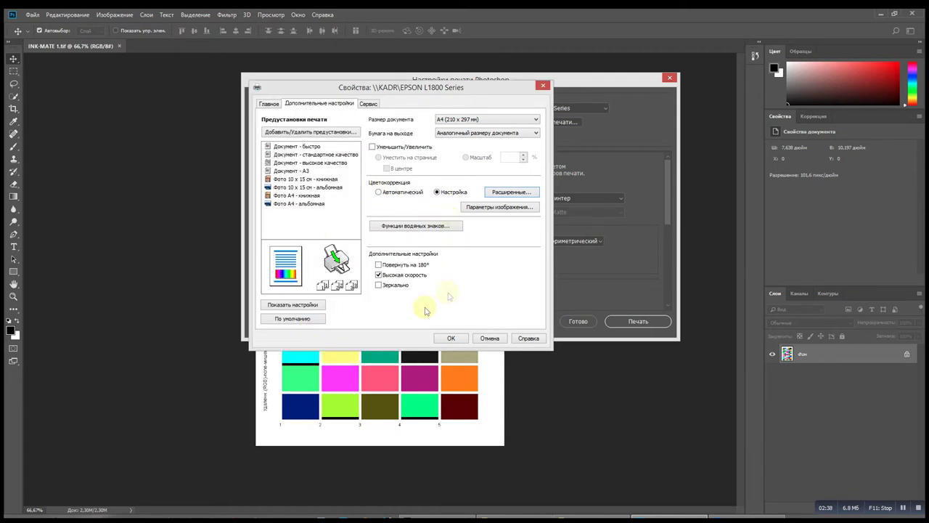
click(379, 276)
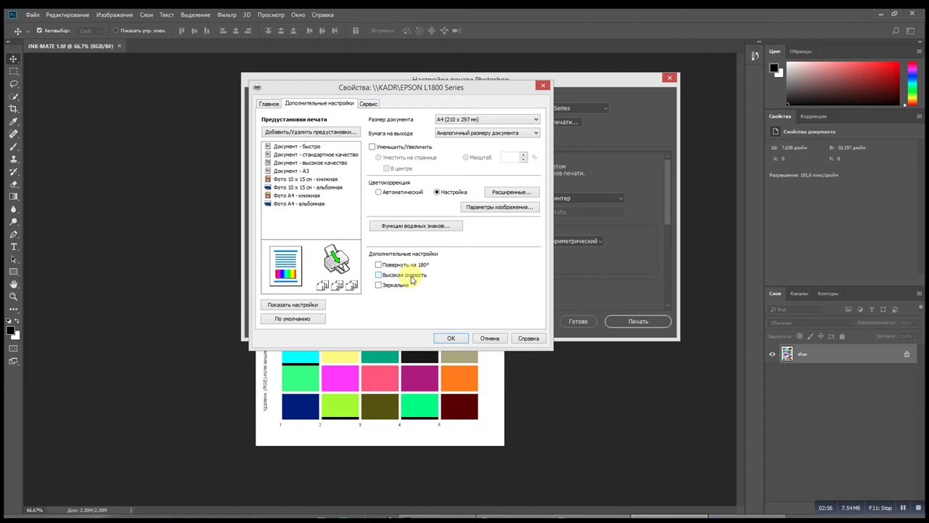
click(449, 339)
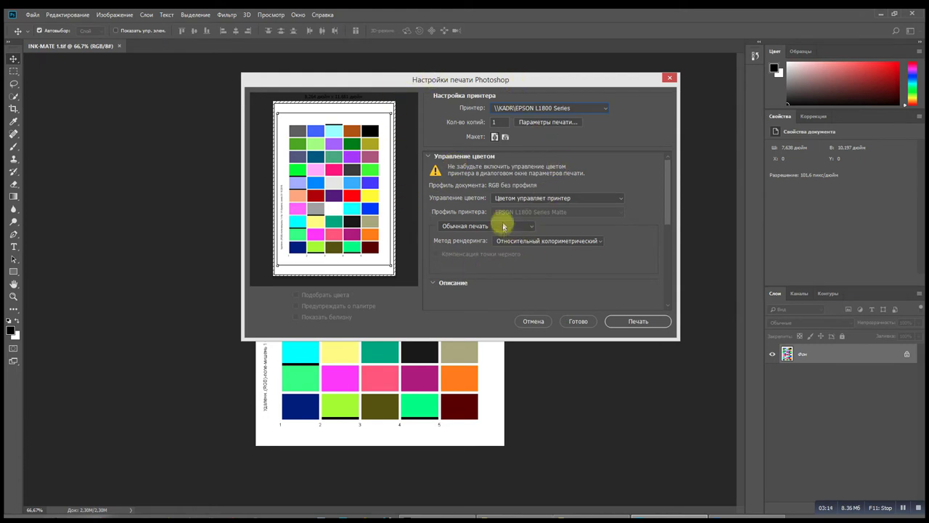
Keep colour managed by the printer with relative colorimetric rendering, and print INK-MATE 1.tif through the print preview
click(517, 197)
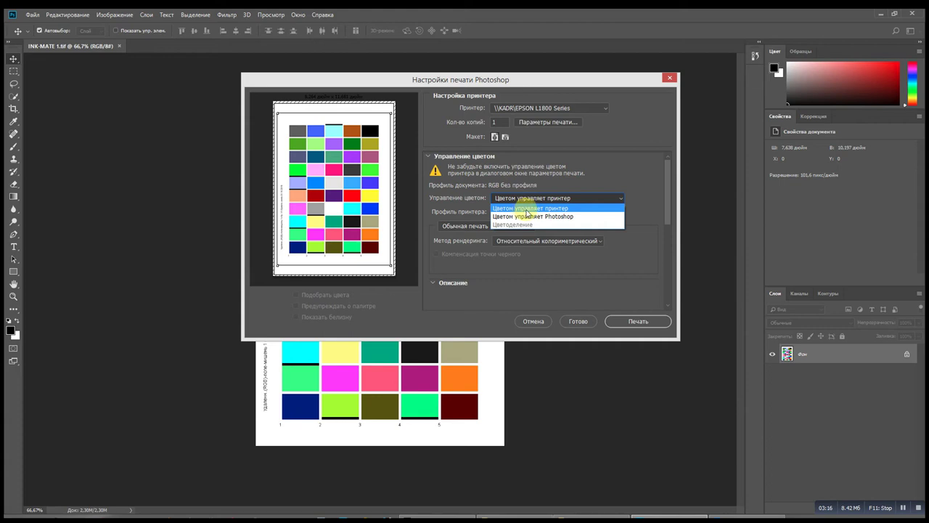
click(527, 208)
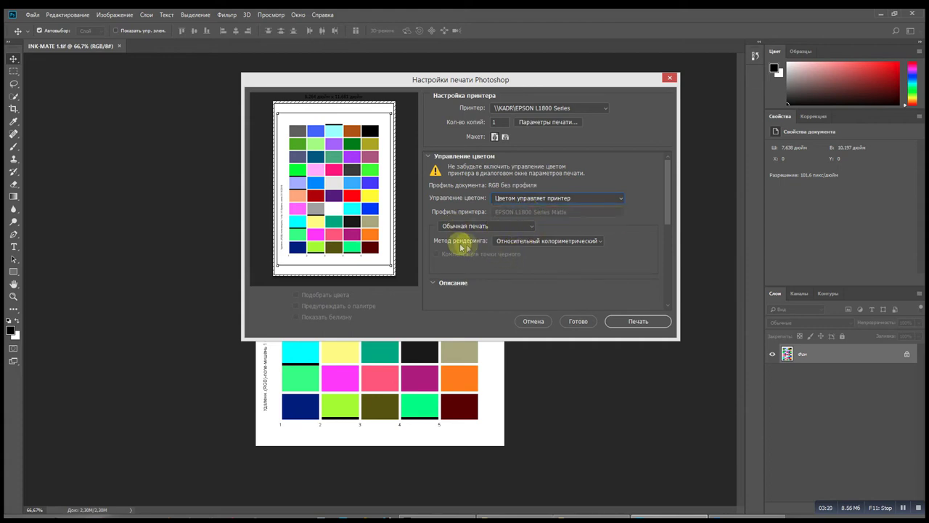
click(521, 242)
click(521, 242)
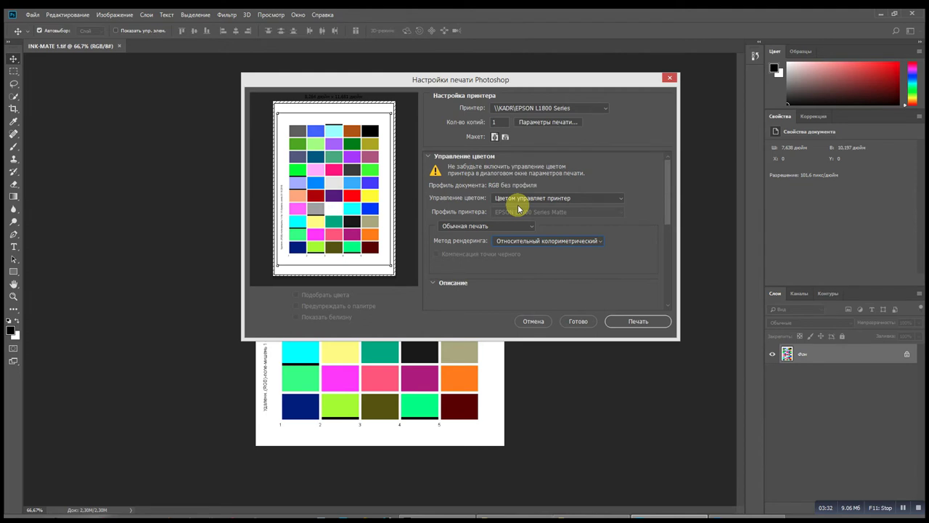
click(634, 324)
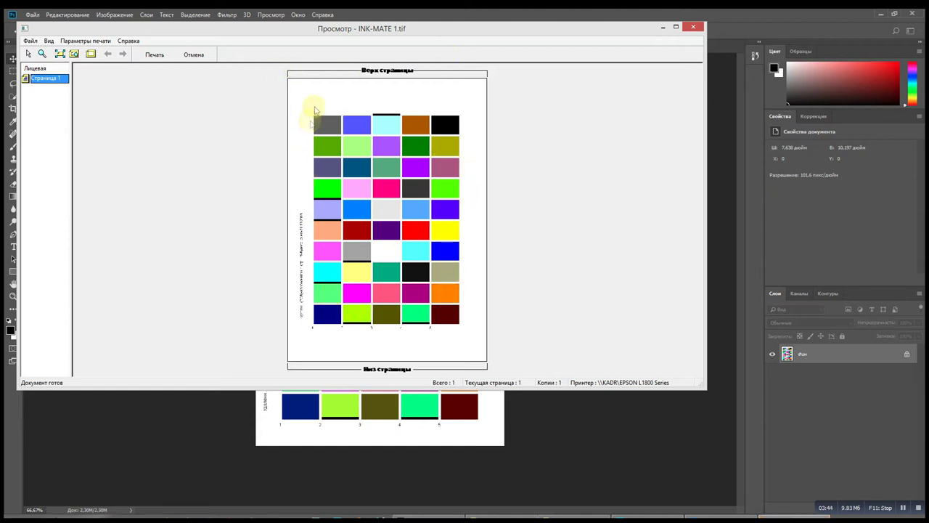
click(153, 60)
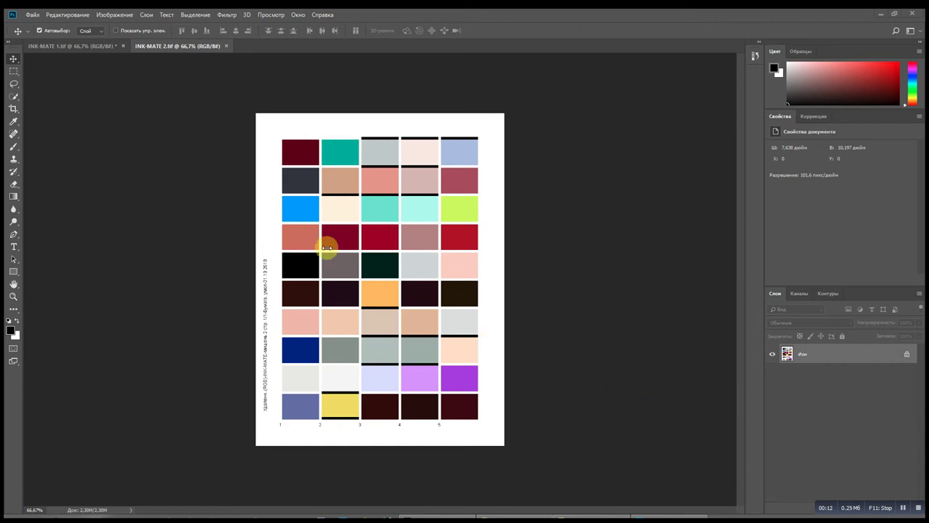
Open the printer properties for printing INK-MATE 2.tif and choose Epson Ultra Glossy as the paper type
click(89, 48)
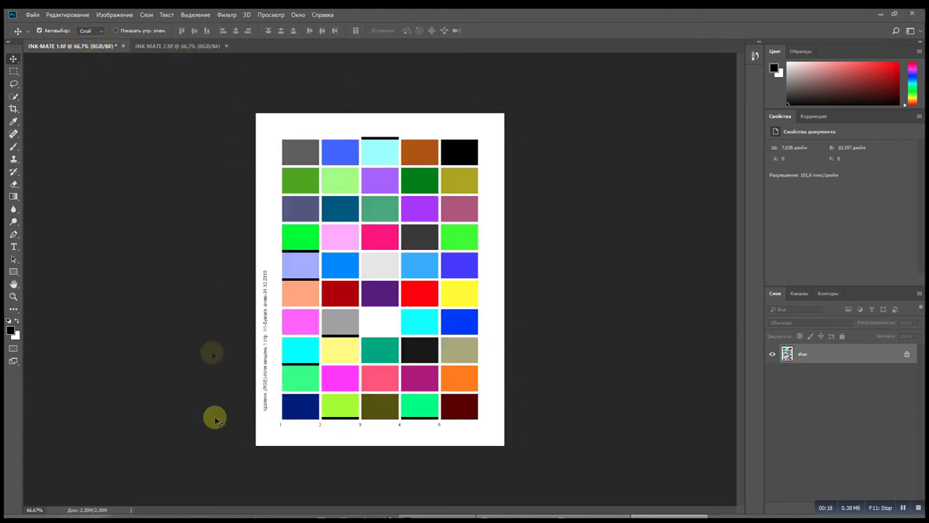
click(178, 45)
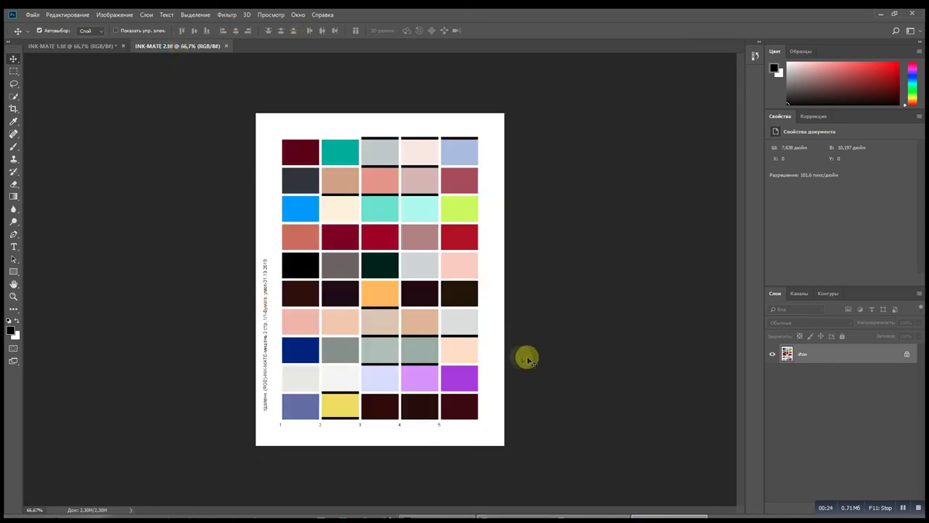
click(32, 15)
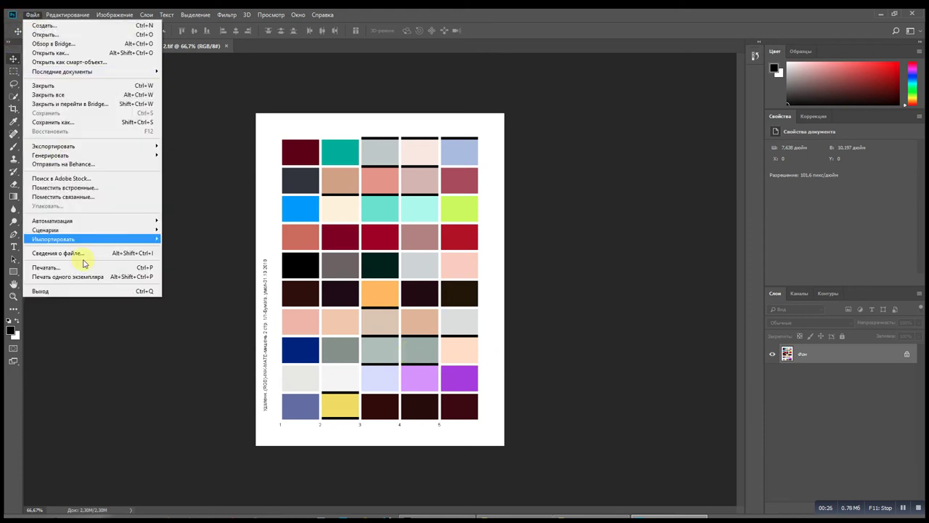
click(88, 270)
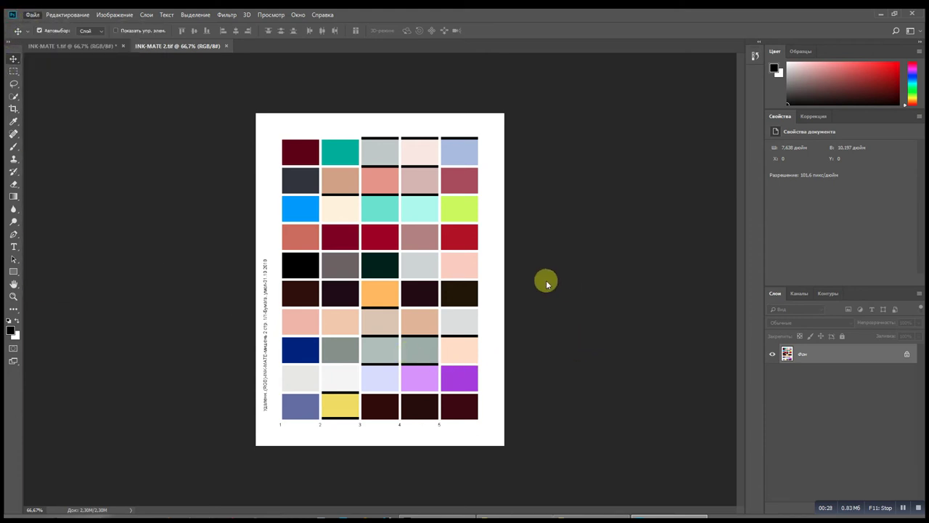
click(556, 122)
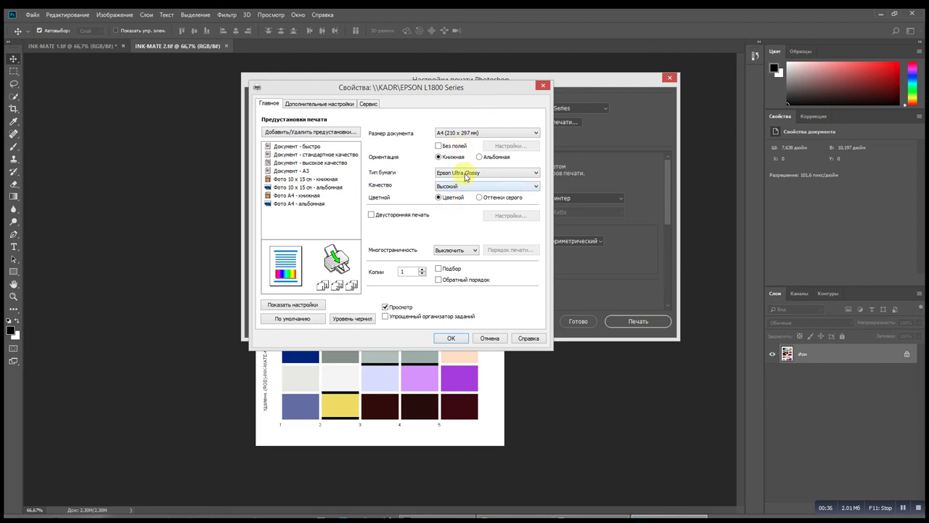
click(466, 174)
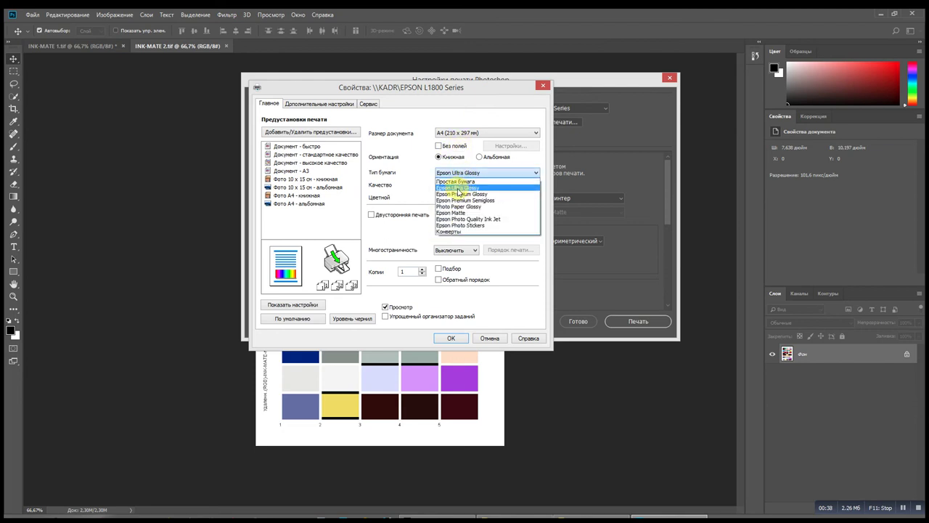
click(458, 188)
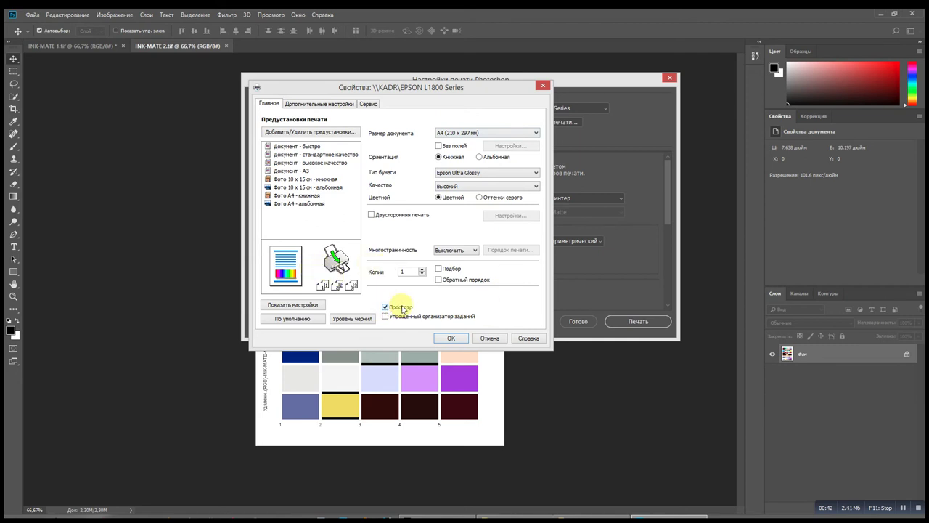
Check the driver's advanced colour correction settings for INK-MATE 2.tif, accept the printer properties, and send the file to print
click(299, 105)
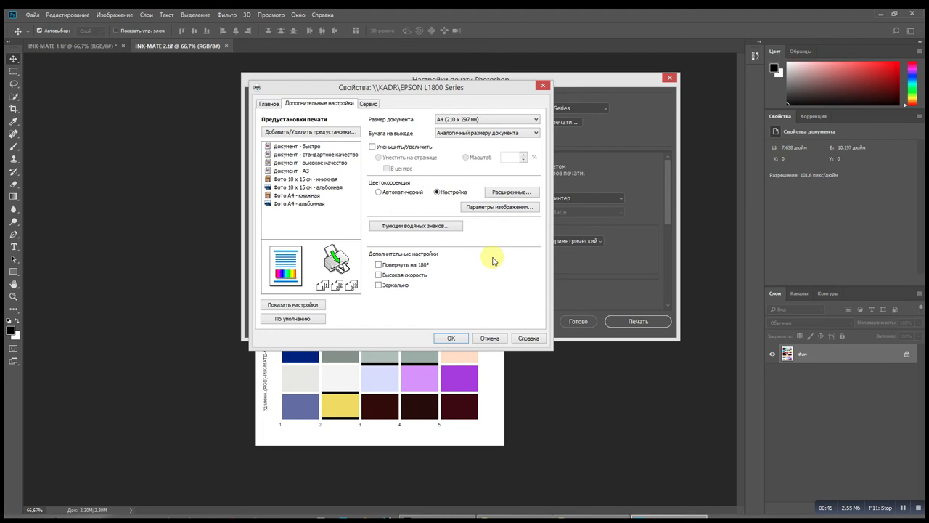
click(508, 192)
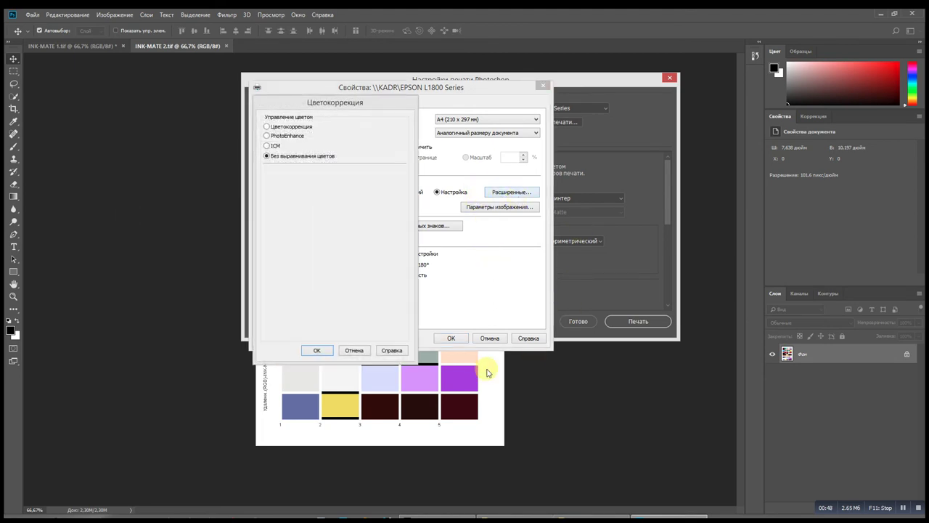
click(310, 351)
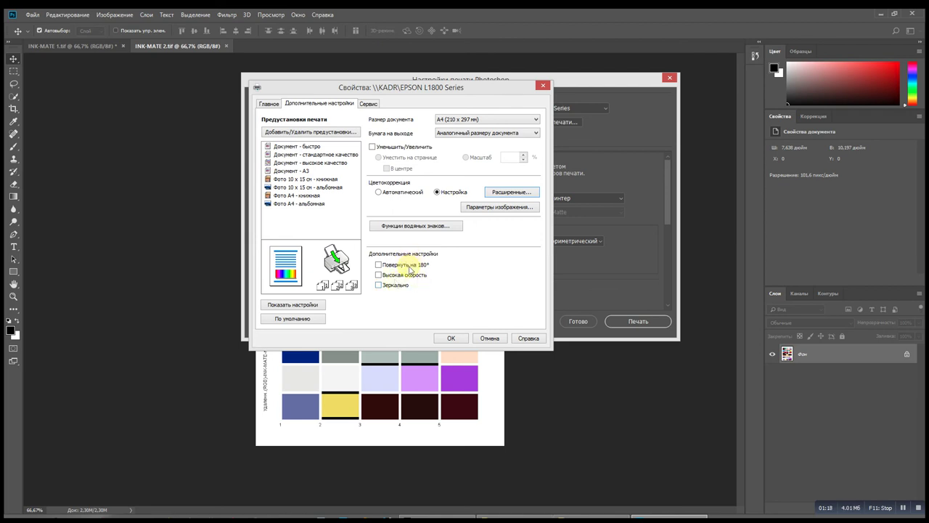
click(450, 338)
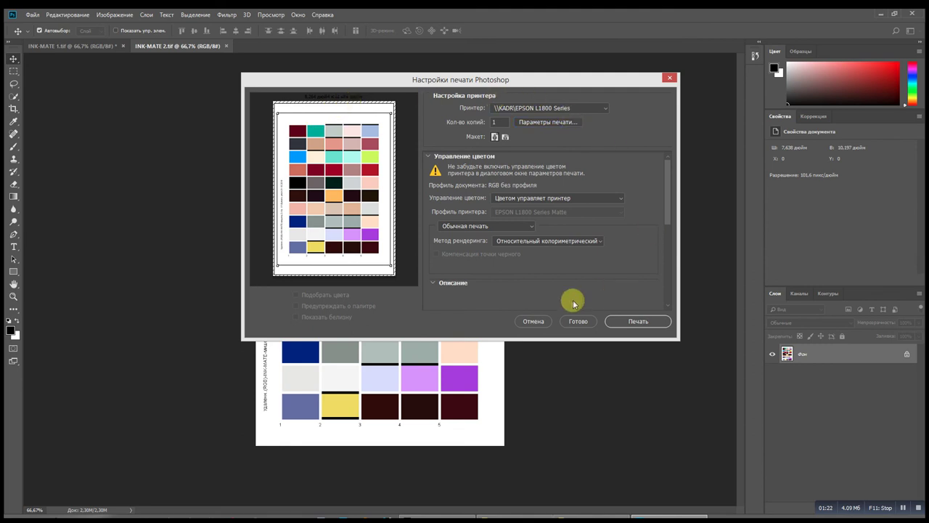
click(629, 322)
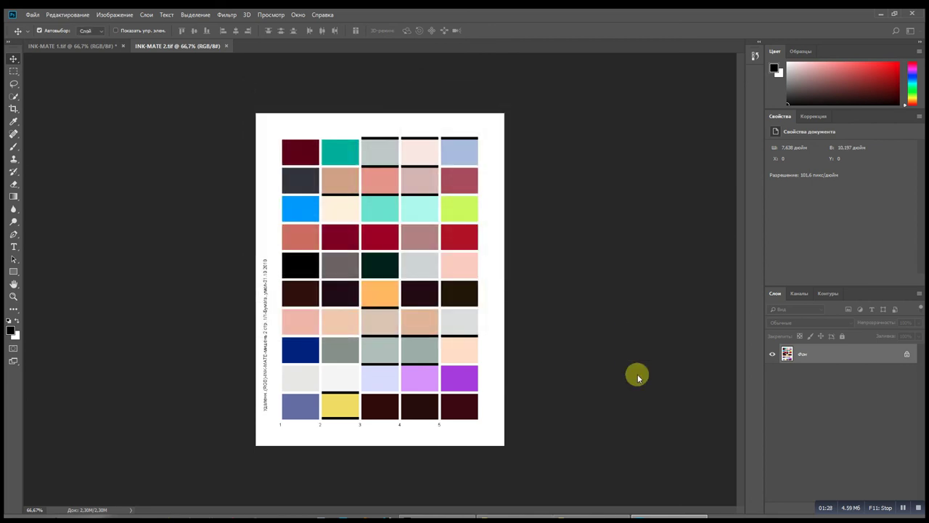